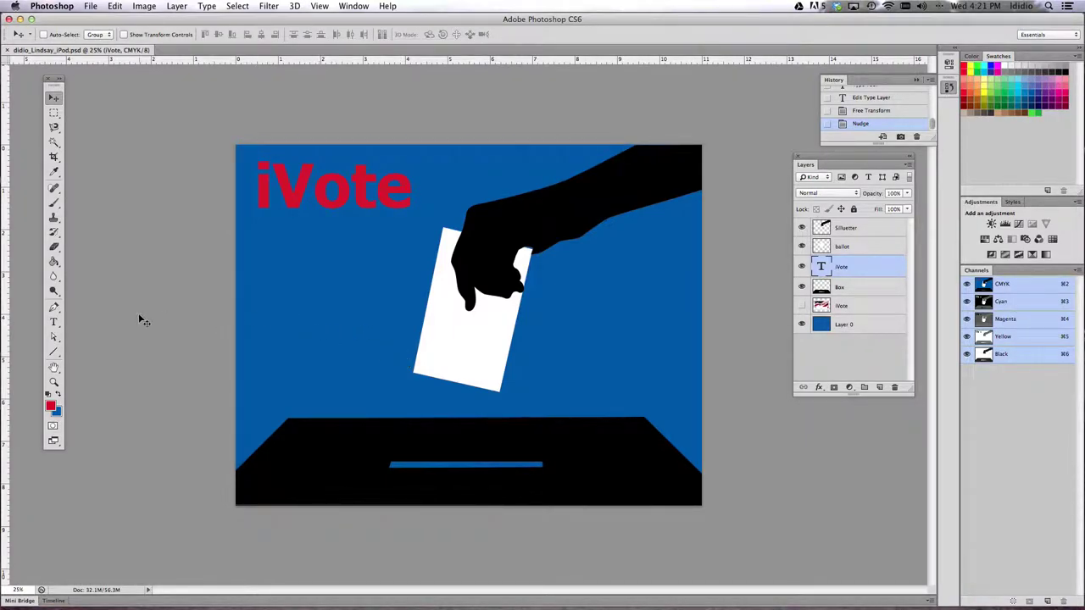
# Step: Select the Horizontal Type Tool from the toolbox flyout
pyautogui.click(52, 326)
pyautogui.click(53, 325)
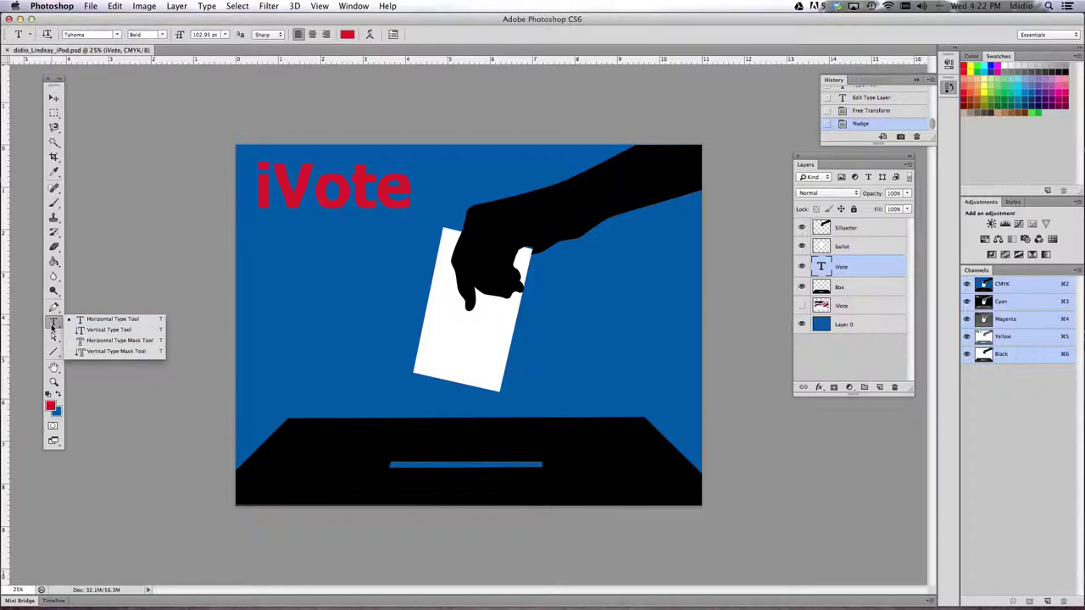
pyautogui.click(97, 321)
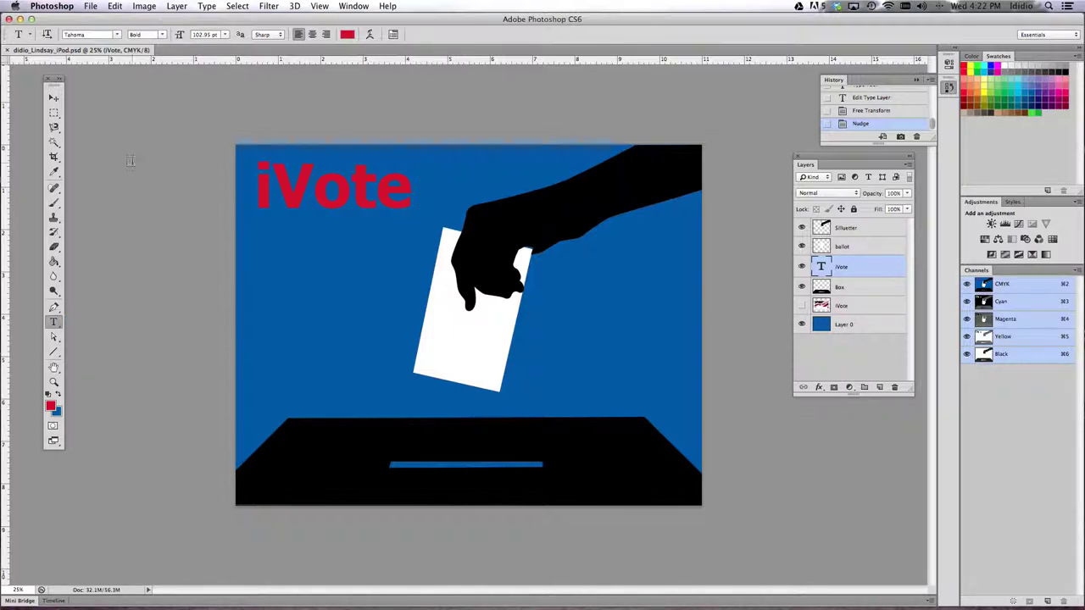
# Step: Switch the iVote title's font style to Regular, then back to Bold
pyautogui.click(162, 35)
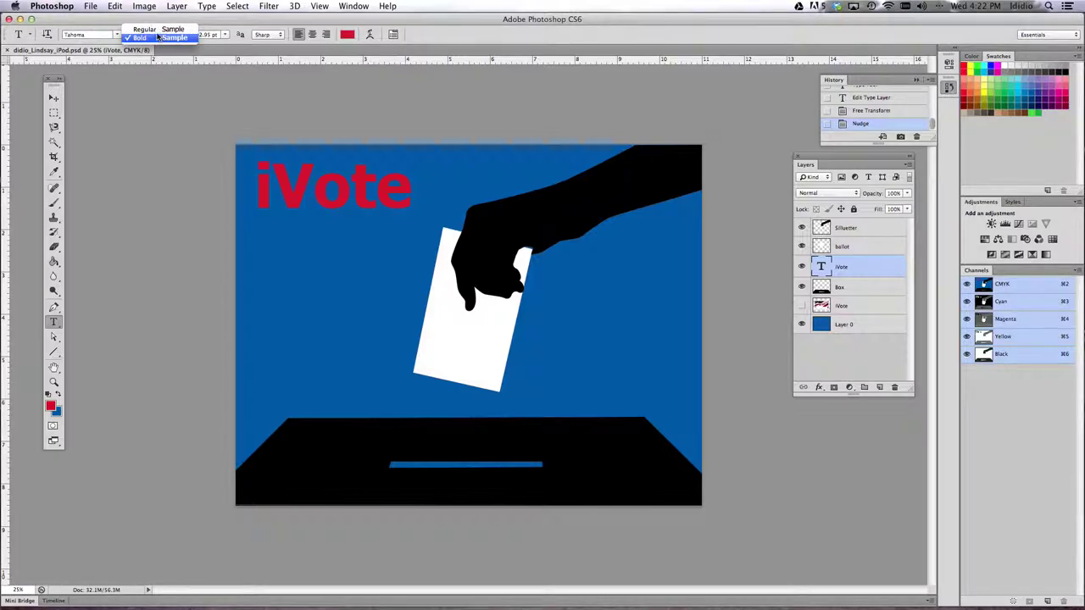
pyautogui.click(159, 32)
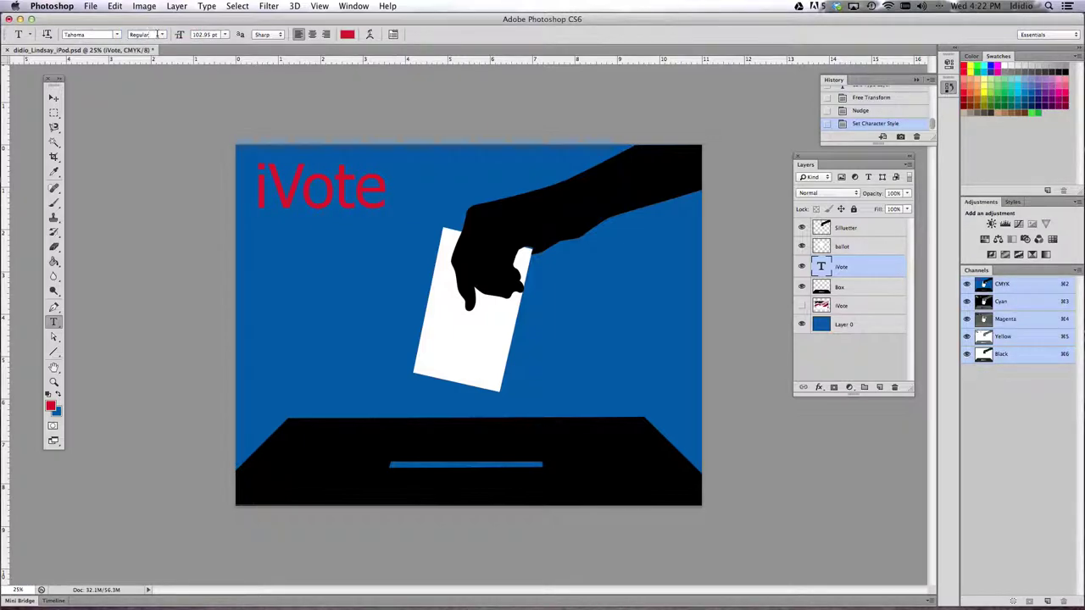
pyautogui.click(161, 35)
pyautogui.click(157, 44)
# Step: Add a new layer and type '% of the s age 18-29' across the poster's left middle
pyautogui.click(879, 388)
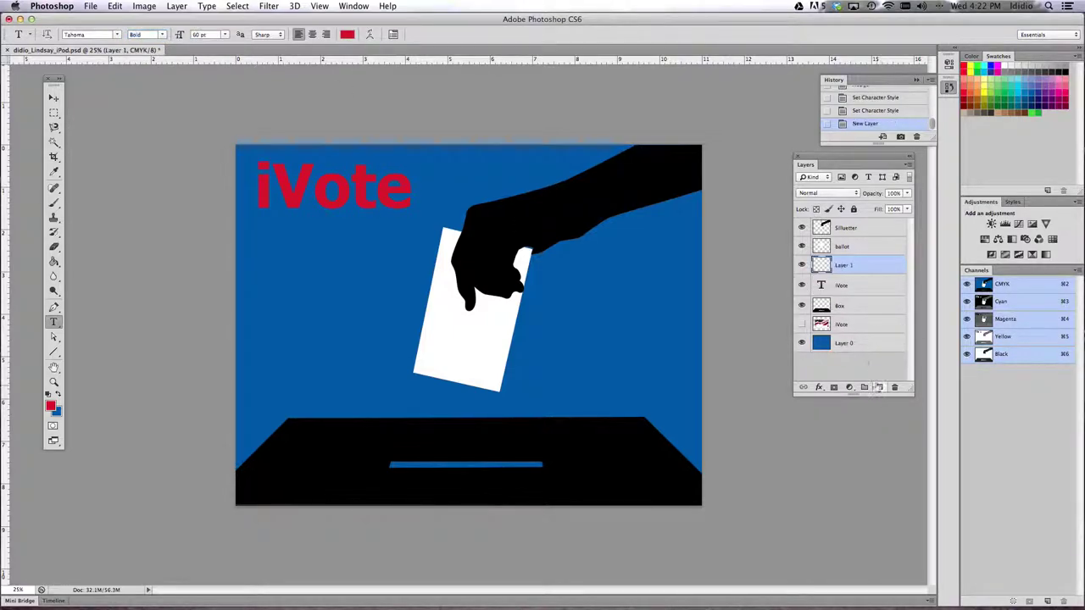
pyautogui.doubleClick(846, 265)
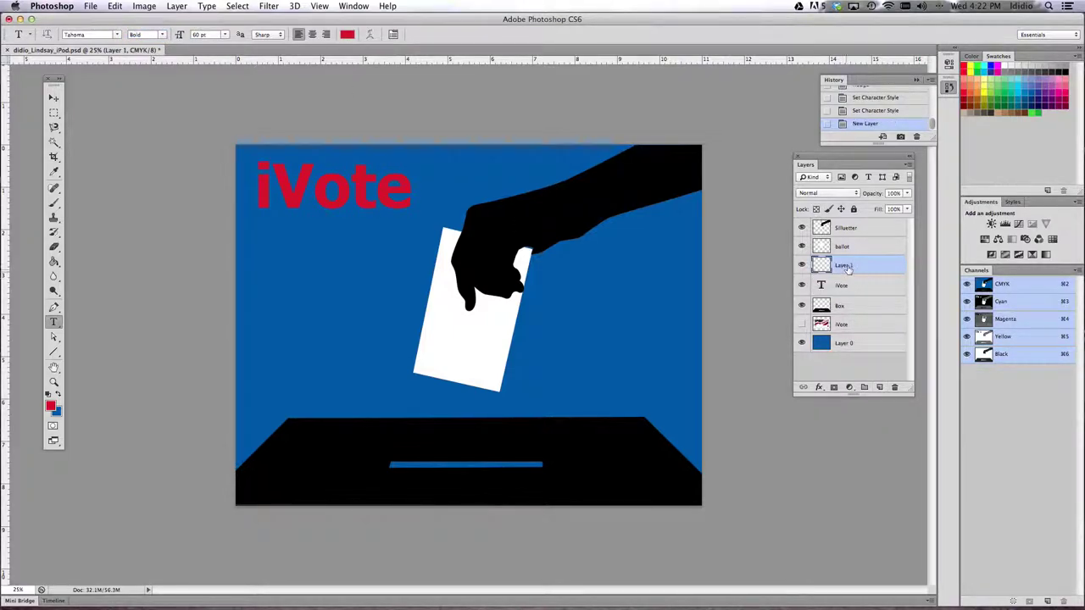
pyautogui.click(283, 305)
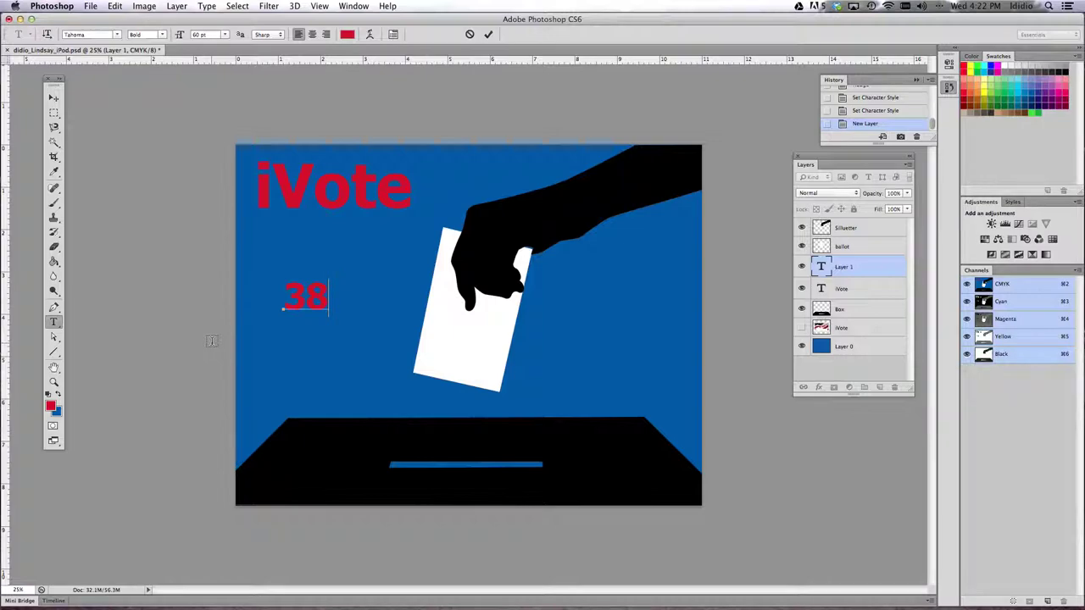
pyautogui.write('% of')
pyautogui.write(' the ')
pyautogui.write('s a')
pyautogui.write('ge 18-2')
pyautogui.write('9')
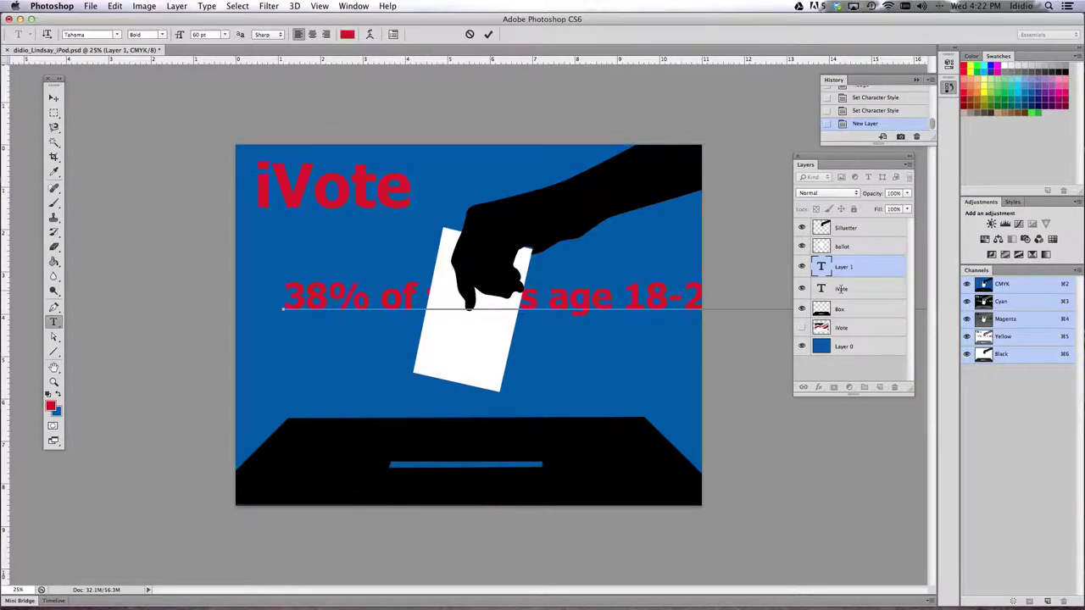
# Step: Shrink the fact text's font size and move it up under the iVote title
pyautogui.moveTo(284, 293); pyautogui.dragTo(1043, 339)
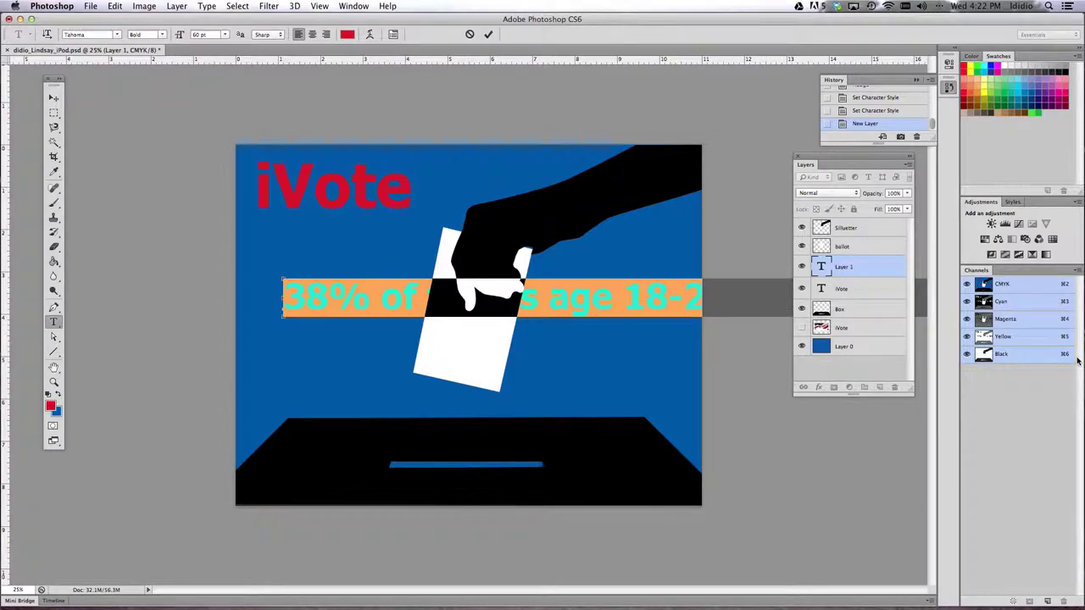
pyautogui.click(224, 34)
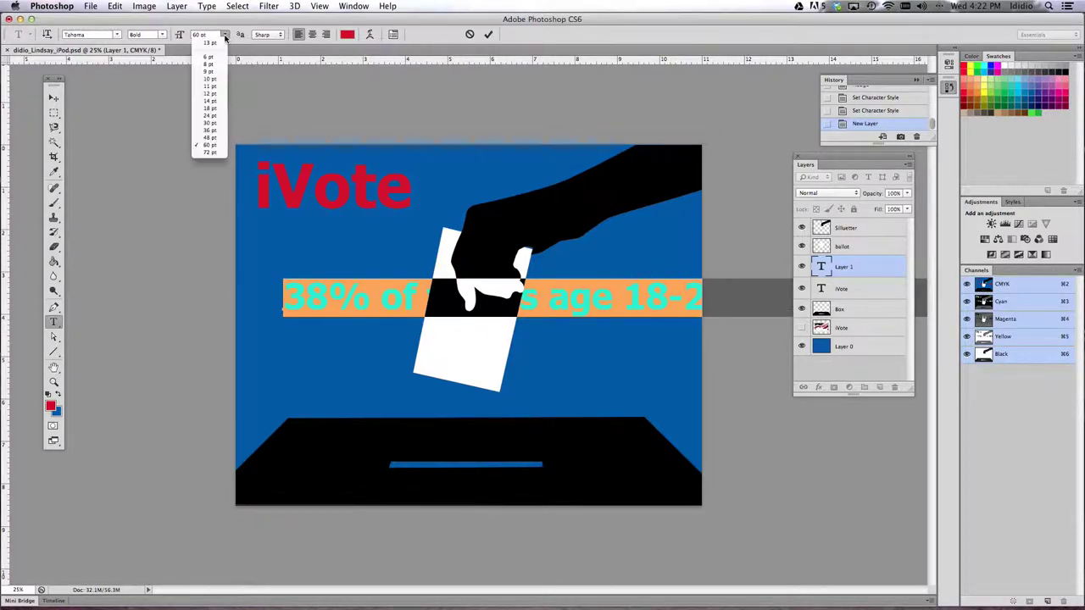
pyautogui.click(213, 130)
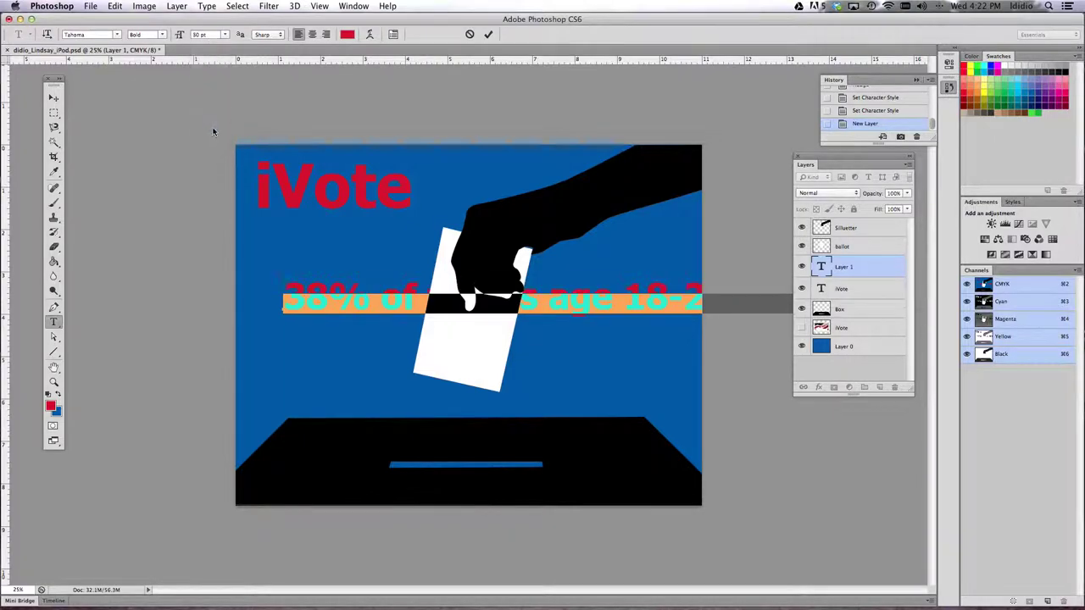
pyautogui.click(53, 98)
pyautogui.moveTo(381, 323); pyautogui.dragTo(355, 247)
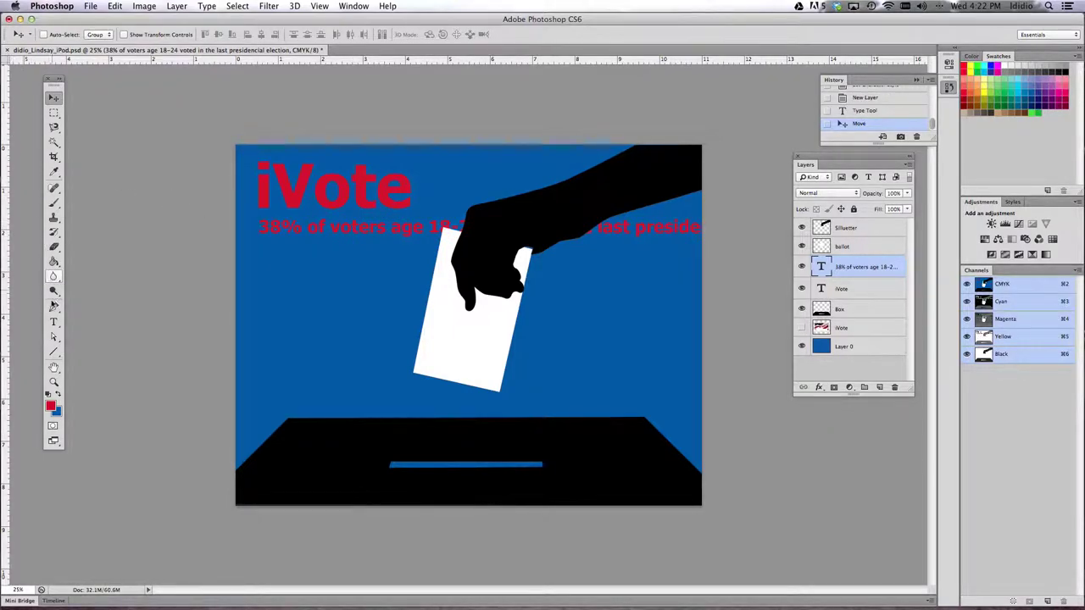
# Step: Break the fact text into lines after 'voters' and after 'voted in'
pyautogui.click(54, 322)
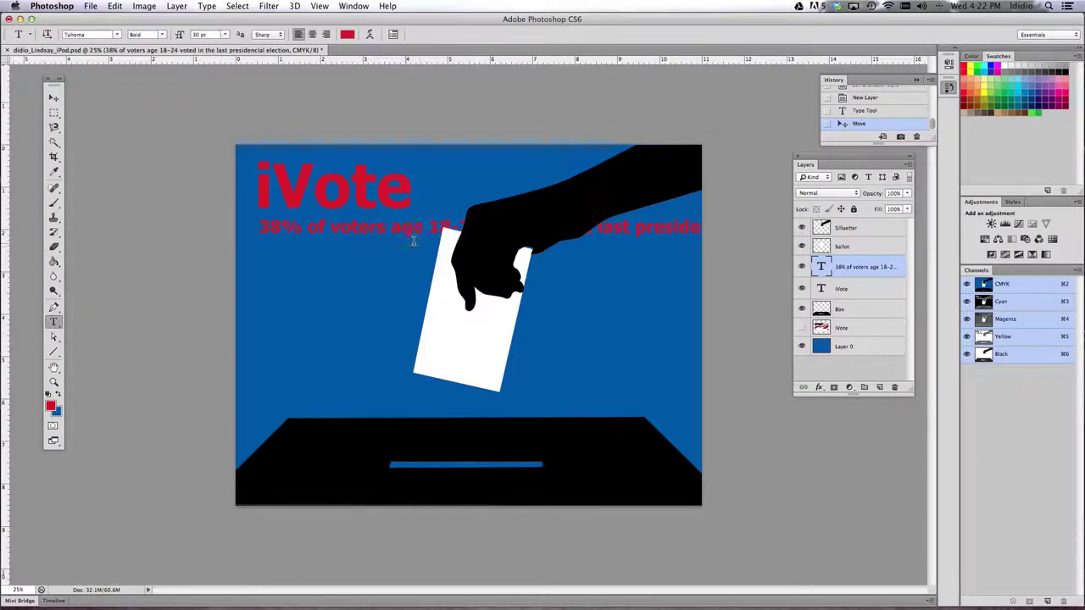
pyautogui.click(391, 227)
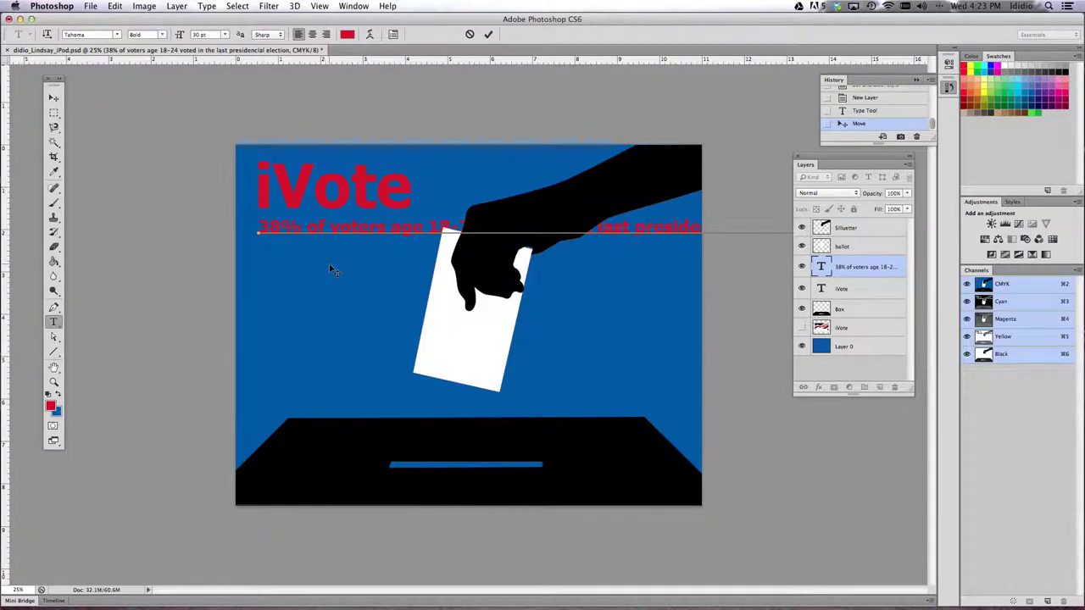
pyautogui.press('Return')
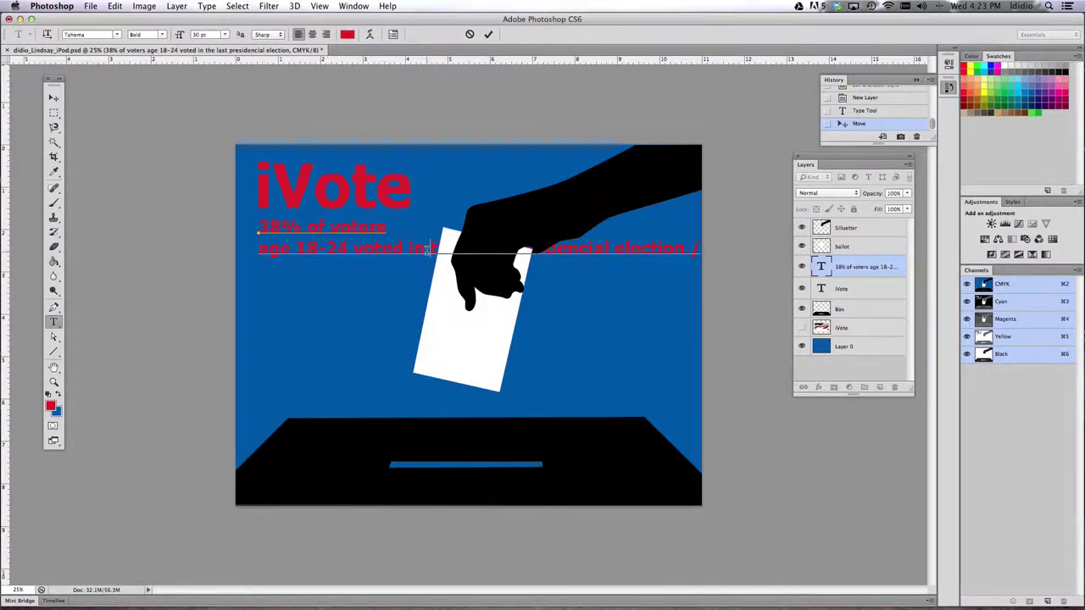
pyautogui.press('Return')
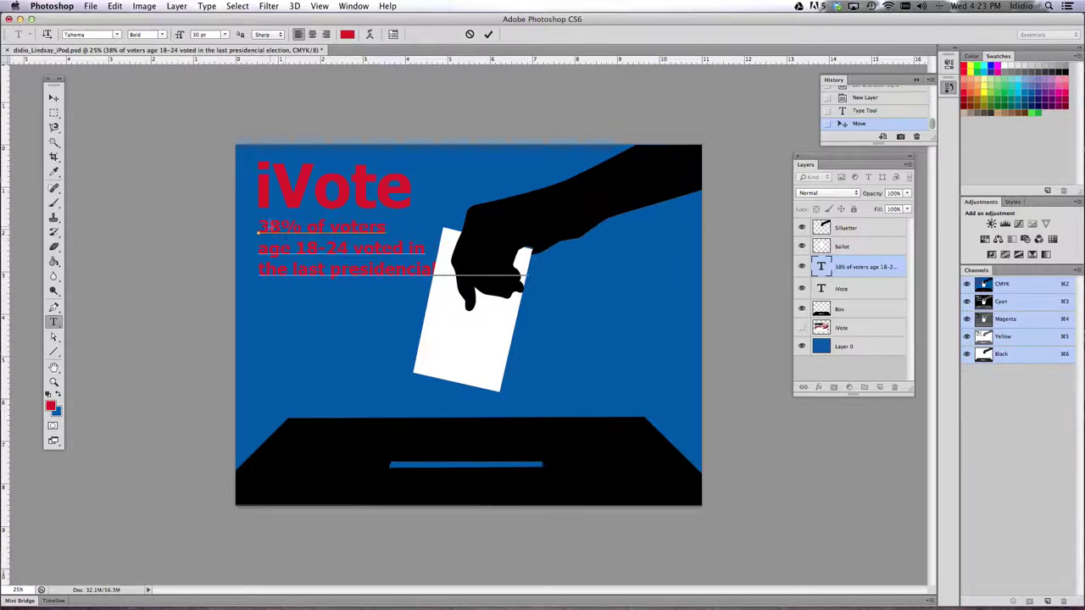
# Step: Set all lines of the fact text to 24 pt
pyautogui.moveTo(259, 223); pyautogui.dragTo(529, 280)
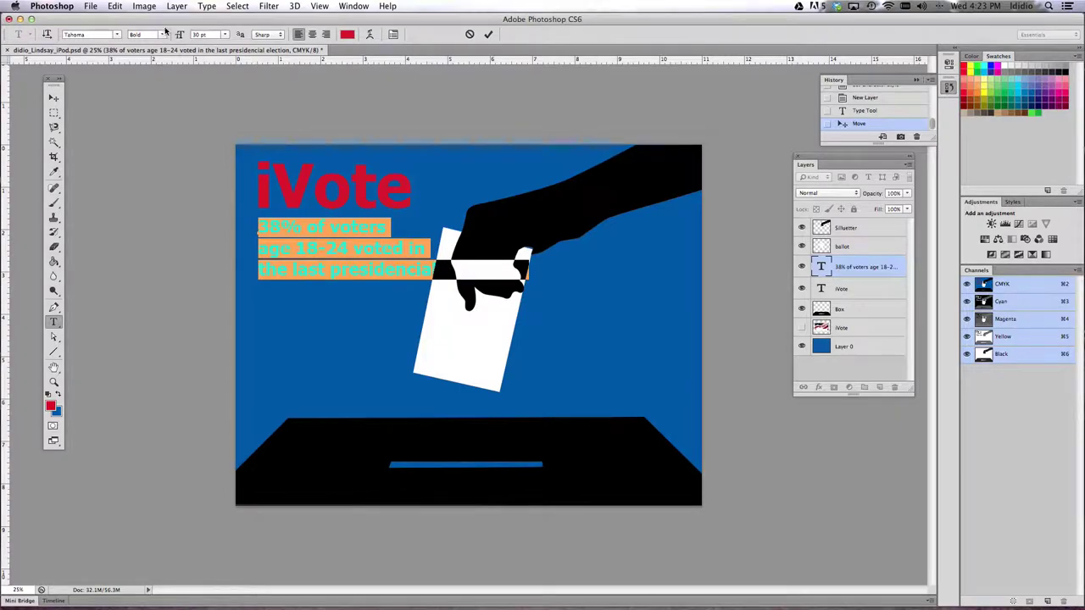
pyautogui.click(204, 34)
pyautogui.write('24')
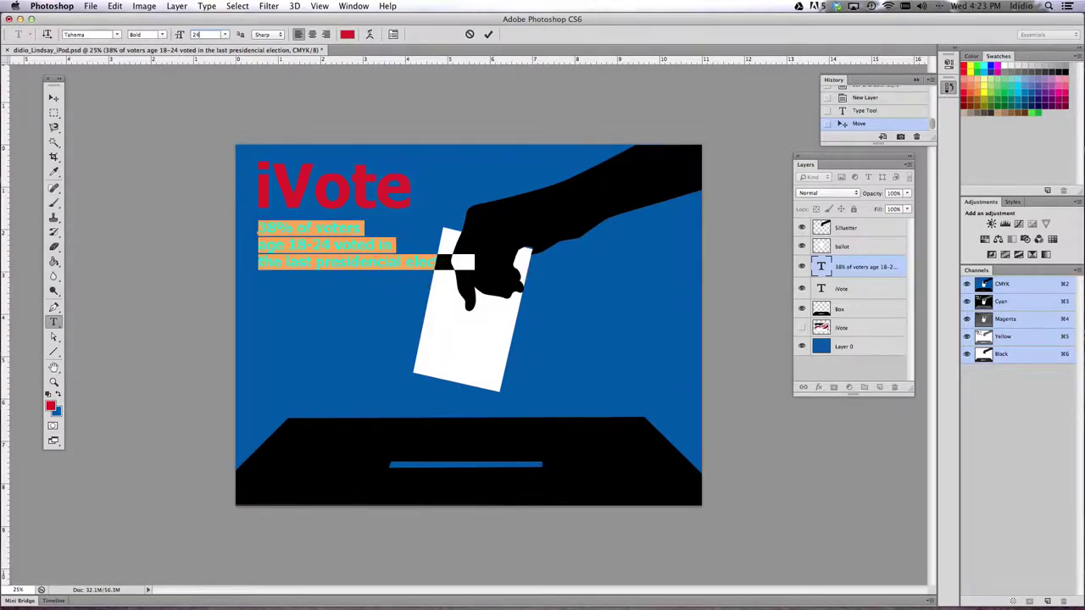
pyautogui.press('Return')
# Step: Rework the line breaks so the fact reads as four lines, then select the whole block
pyautogui.click(402, 261)
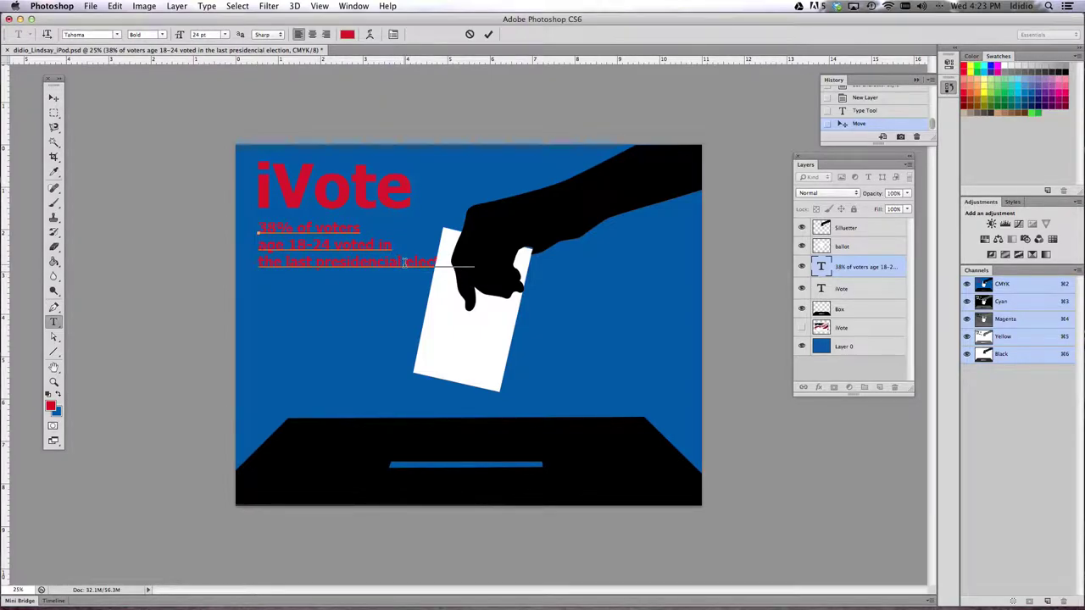
pyautogui.press('Return')
pyautogui.click(310, 267)
pyautogui.press('Return')
pyautogui.press('BackSpace')
pyautogui.click(379, 245)
pyautogui.press('Return')
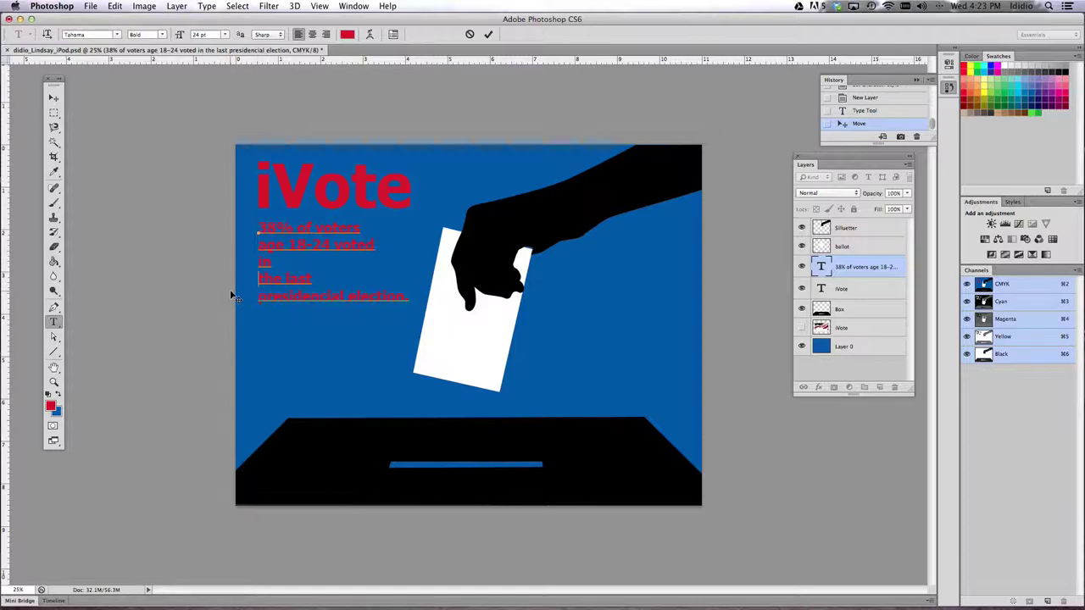
pyautogui.press('End')
pyautogui.press('Delete')
pyautogui.moveTo(259, 225); pyautogui.dragTo(422, 275)
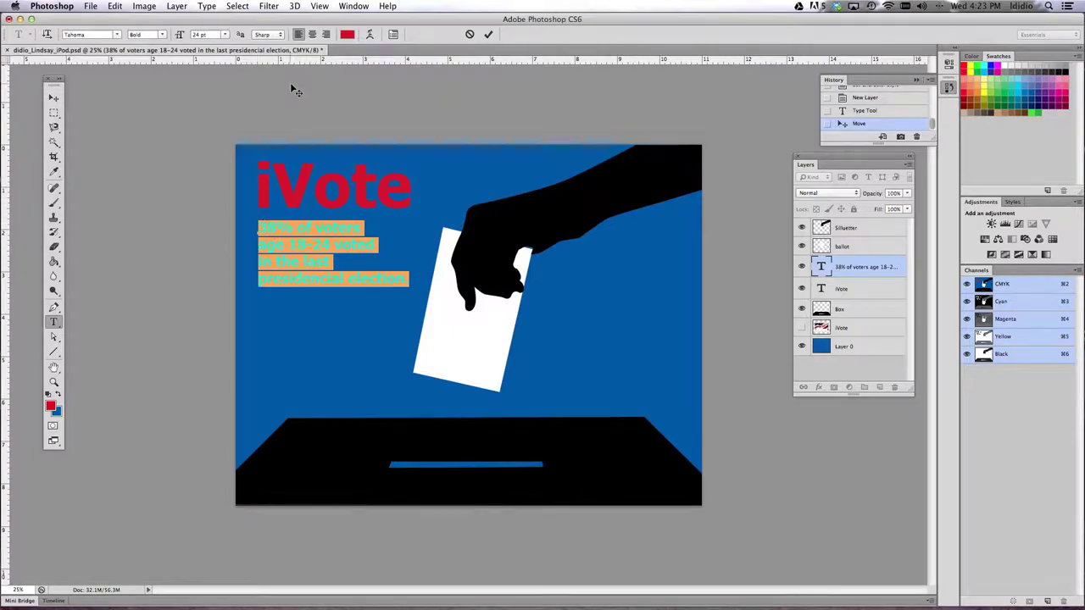
# Step: Try centred and right alignment for the fact, lining it up under the title's right edge
pyautogui.click(312, 34)
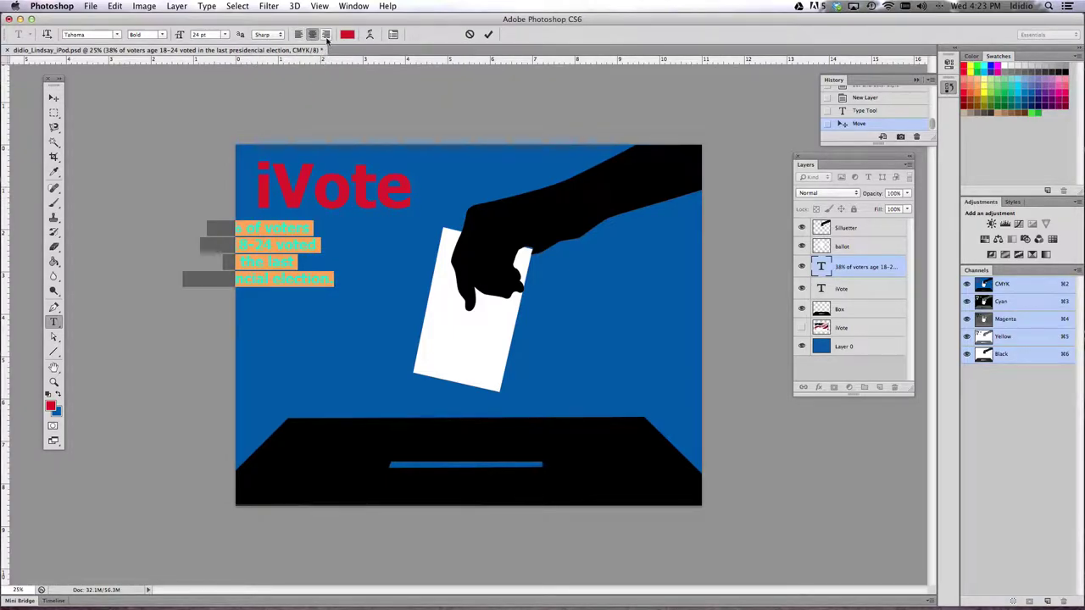
pyautogui.click(325, 34)
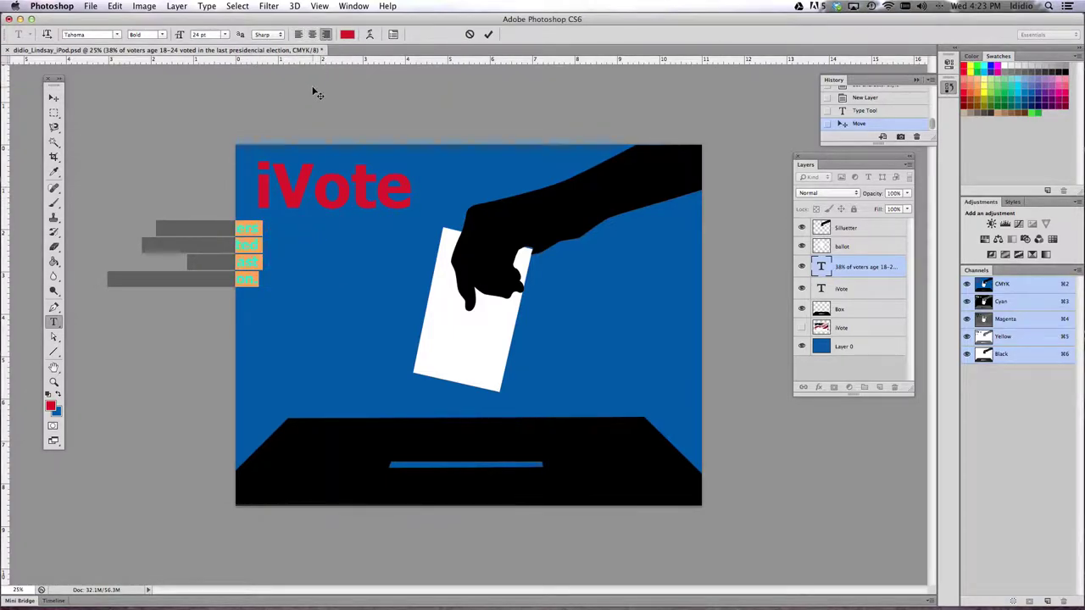
pyautogui.click(53, 98)
pyautogui.moveTo(248, 235); pyautogui.dragTo(396, 221)
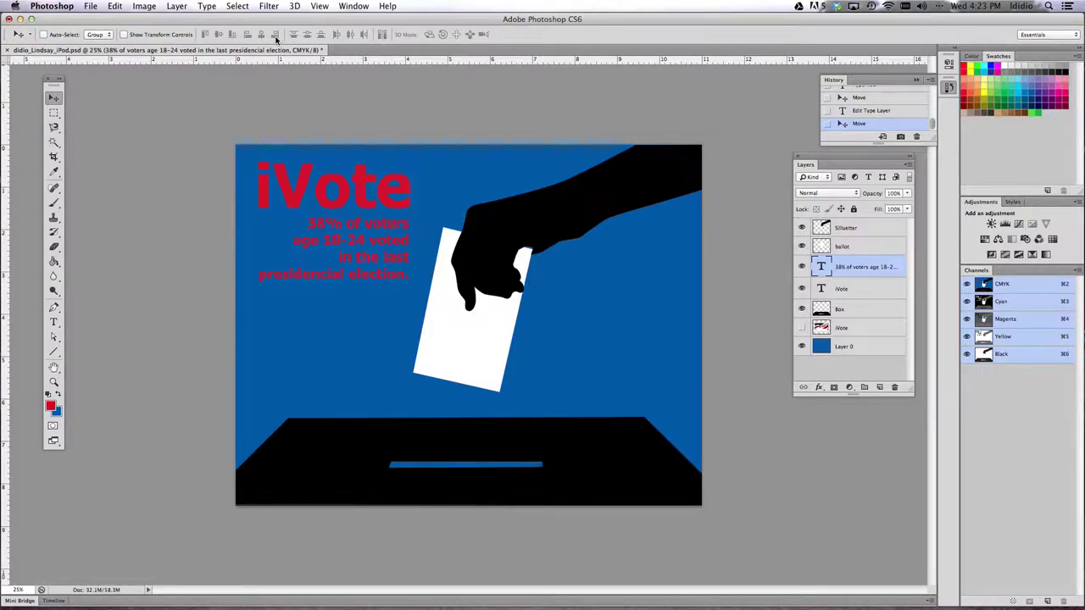
# Step: Left-align all four lines of the fact text
pyautogui.click(54, 322)
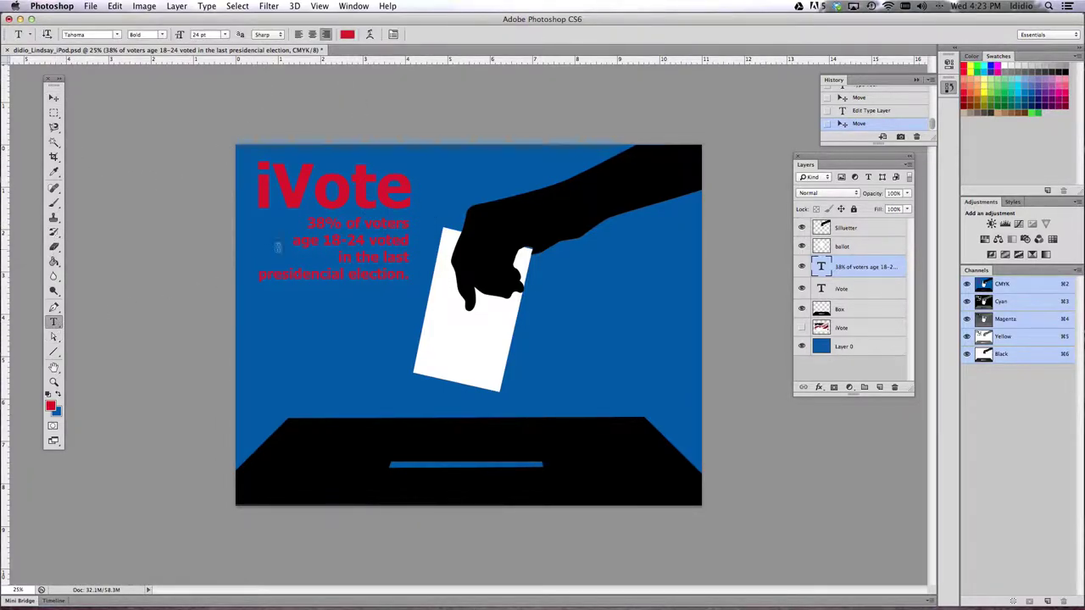
pyautogui.tripleClick(308, 222)
pyautogui.click(298, 34)
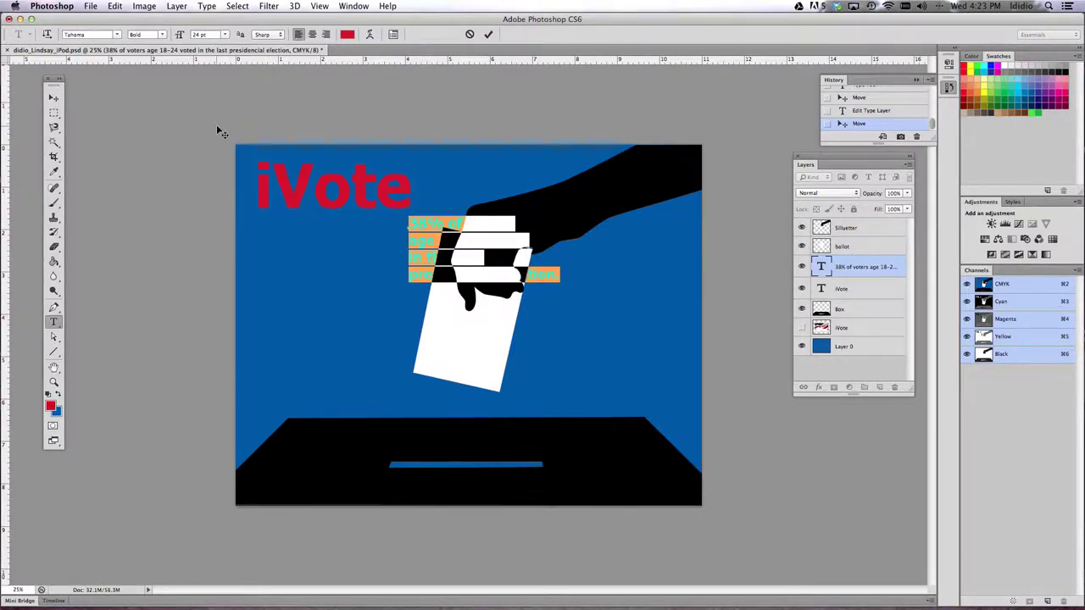
pyautogui.click(54, 97)
# Step: Move the fact back under the iVote title, adjusting its position slightly right and left
pyautogui.moveTo(426, 228); pyautogui.dragTo(275, 225)
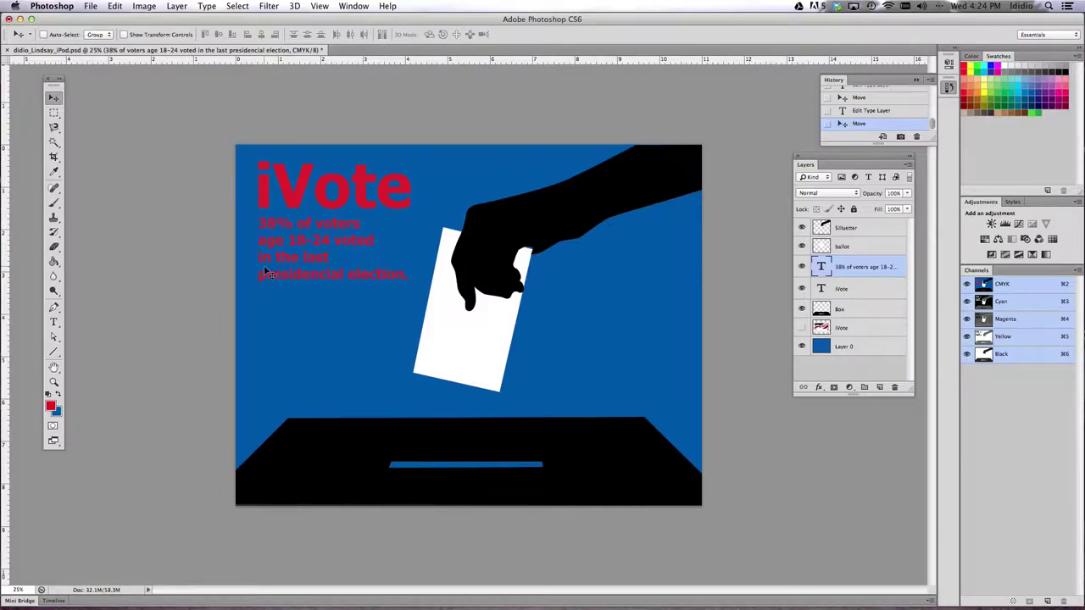
pyautogui.moveTo(282, 258); pyautogui.dragTo(297, 262)
pyautogui.moveTo(332, 245); pyautogui.dragTo(322, 244)
# Step: Move the fact down near the ballot box, then to the right of the ballot
pyautogui.moveTo(295, 264); pyautogui.dragTo(295, 381)
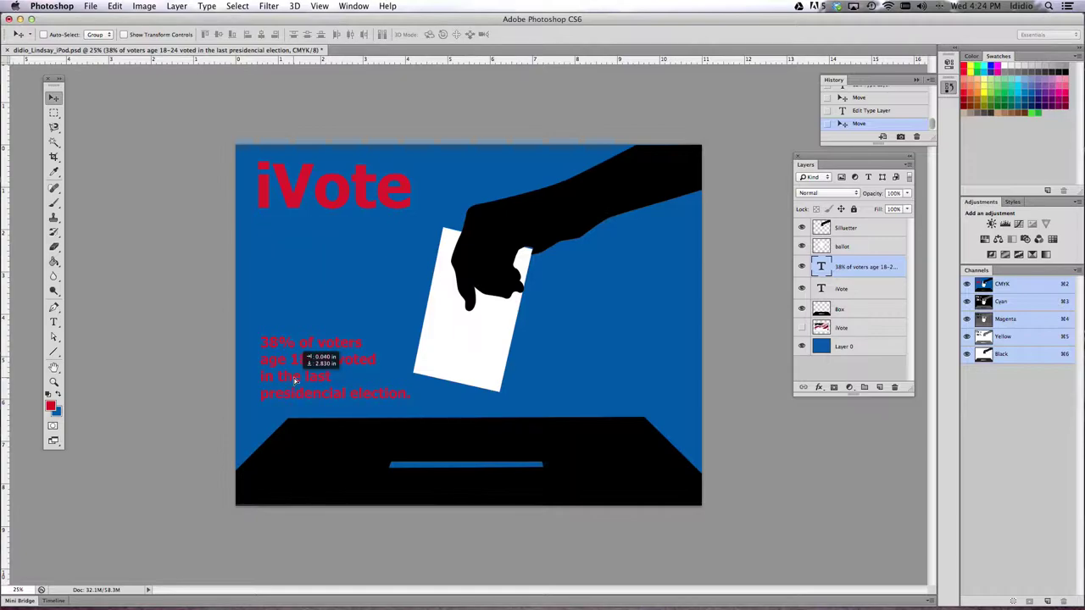
pyautogui.moveTo(295, 381); pyautogui.dragTo(316, 384)
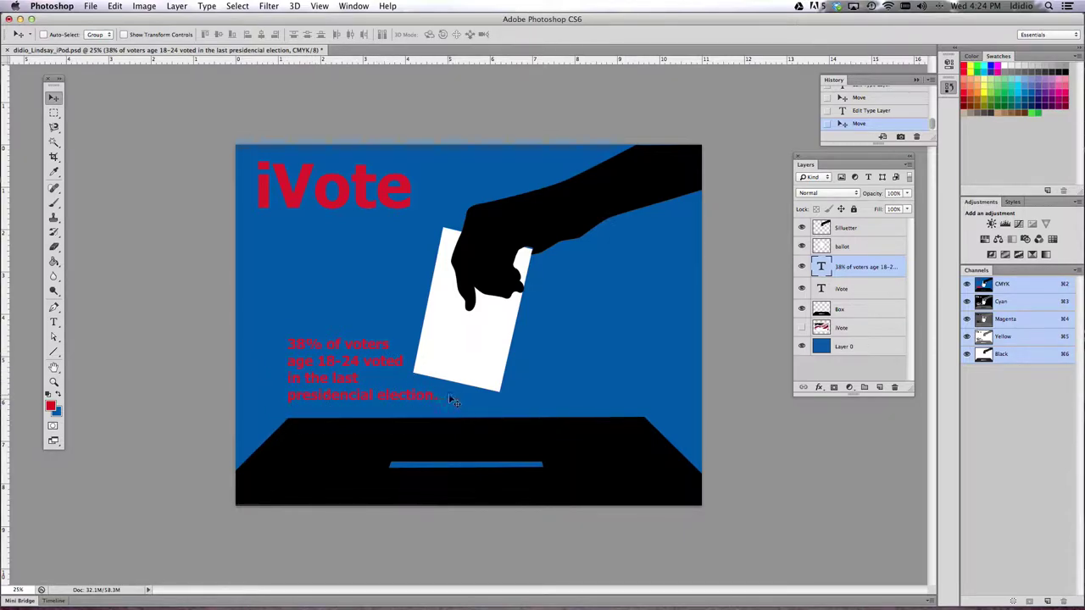
pyautogui.moveTo(329, 369); pyautogui.dragTo(568, 342)
pyautogui.press('super+t')
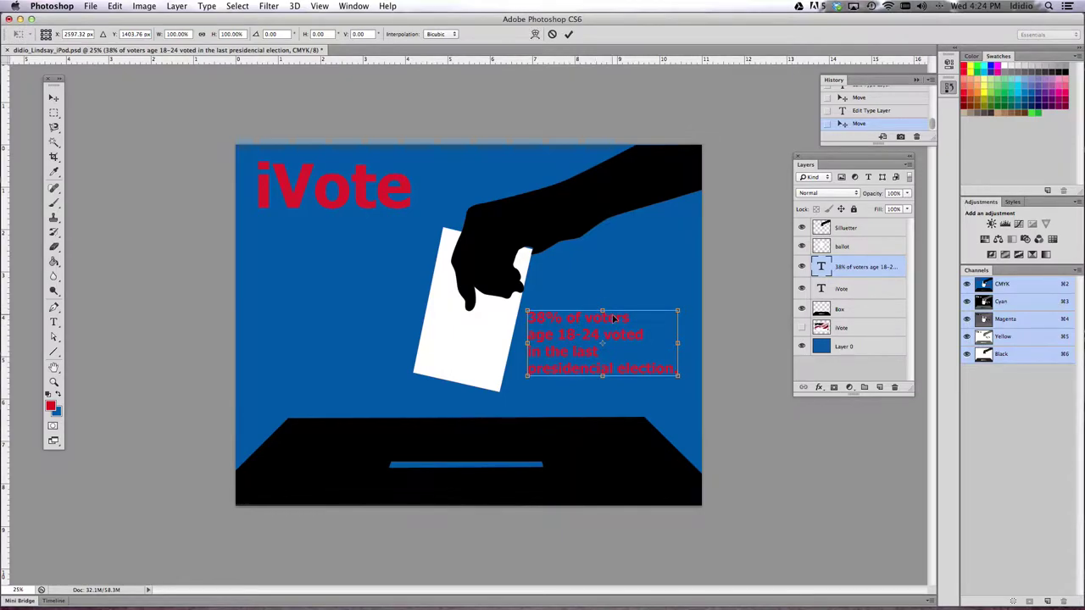
# Step: Rotate the fact text about 15° clockwise, nudge it left and down, and apply it
pyautogui.moveTo(684, 309); pyautogui.dragTo(681, 324)
pyautogui.press('Left')
pyautogui.press('Left')
pyautogui.press('Left')
pyautogui.press('Left')
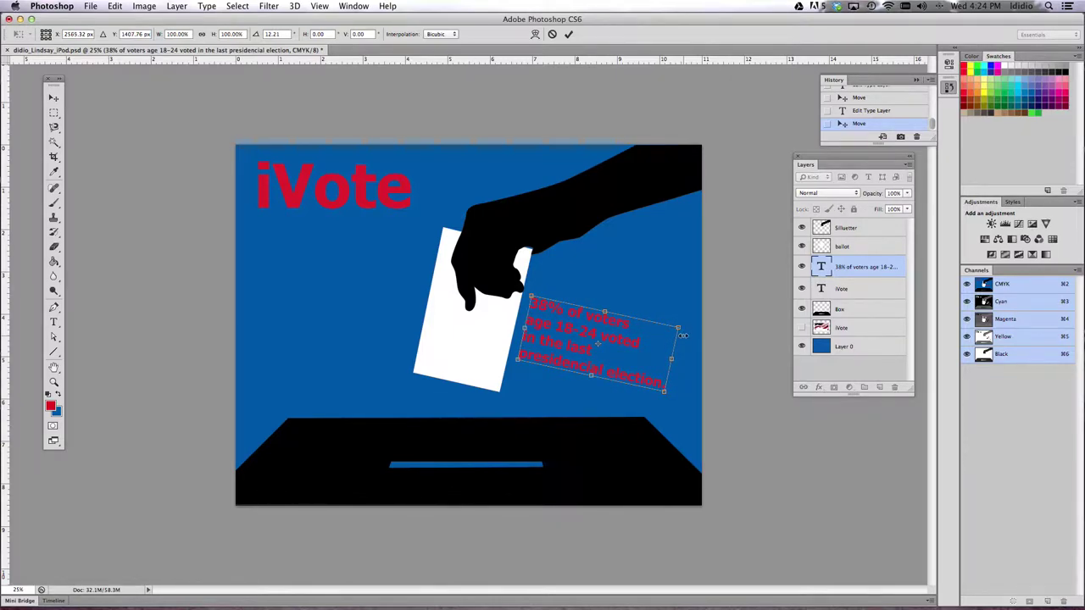
pyautogui.press('Down')
pyautogui.press('Down')
pyautogui.press('Down')
pyautogui.press('Down')
pyautogui.press('Down')
pyautogui.press('Down')
pyautogui.press('Down')
pyautogui.press('Down')
pyautogui.press('Down')
pyautogui.press('Down')
pyautogui.press('Down')
pyautogui.press('Return')
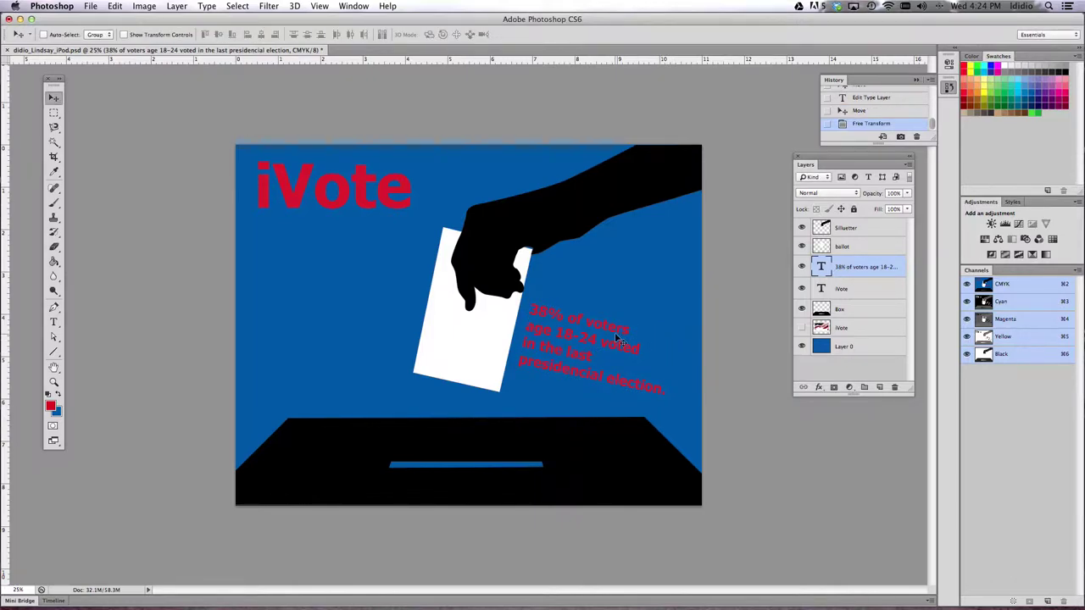
# Step: Undo the rotation and move the upright fact back under the iVote title
pyautogui.press('super+z')
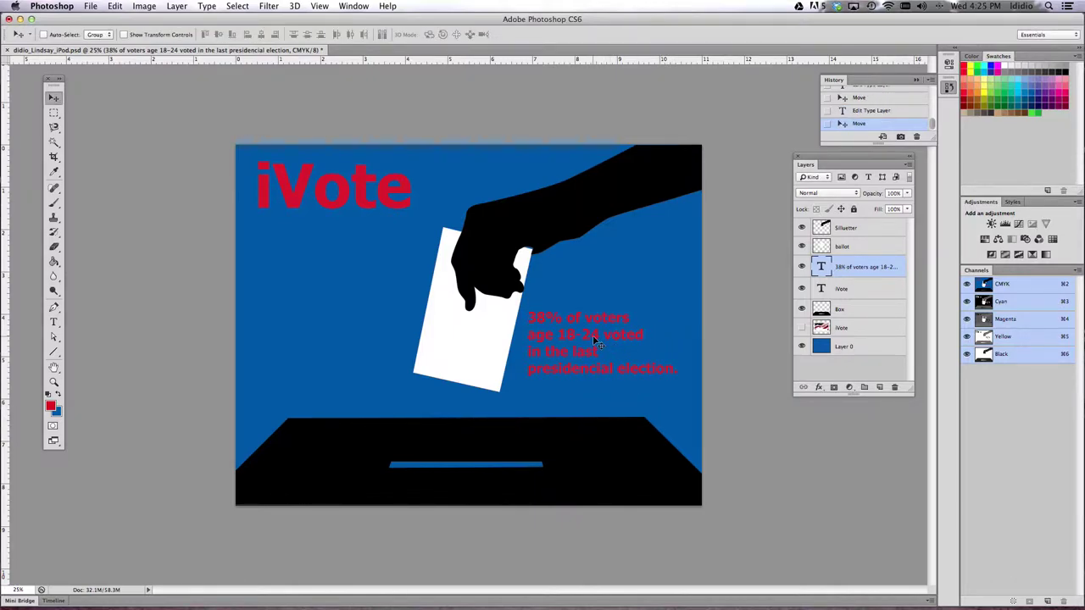
pyautogui.moveTo(593, 334); pyautogui.dragTo(325, 242)
pyautogui.click(54, 322)
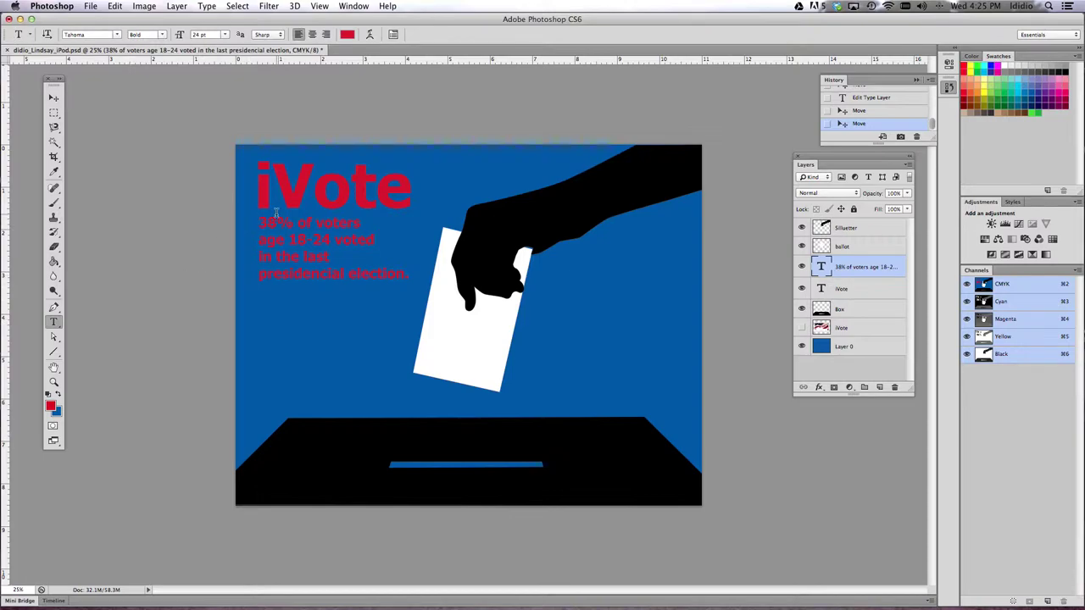
# Step: Change the four-line fact text's colour from red to white
pyautogui.moveTo(260, 220); pyautogui.dragTo(421, 278)
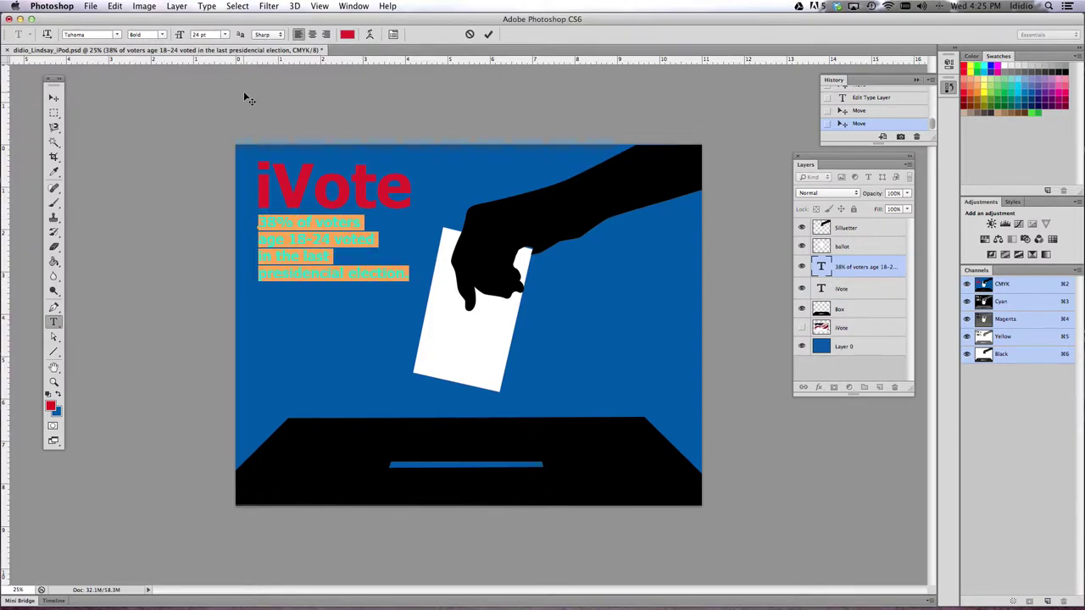
pyautogui.click(347, 34)
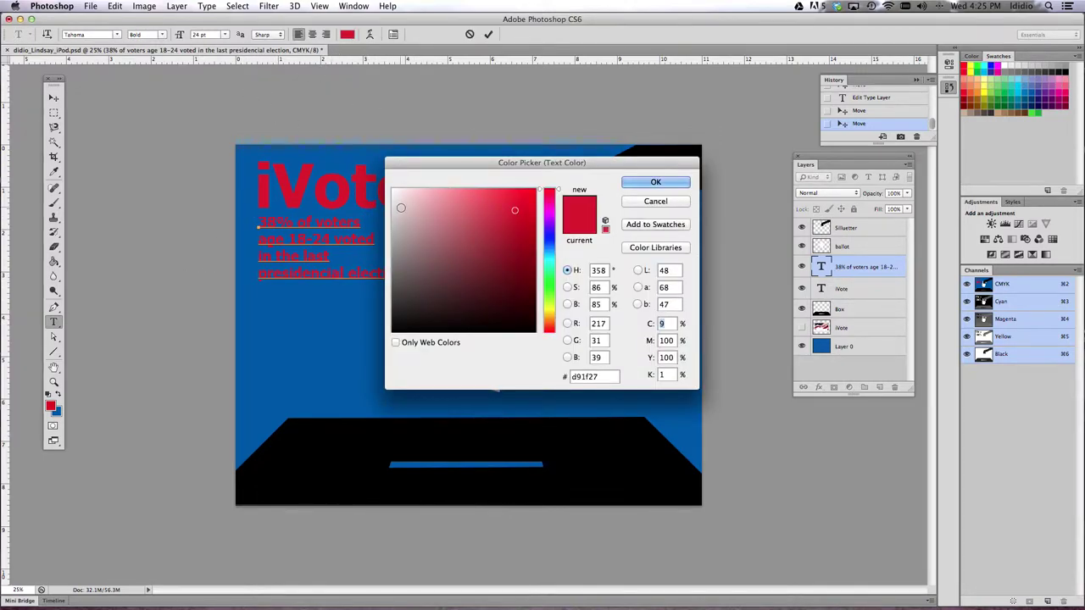
pyautogui.moveTo(401, 208); pyautogui.dragTo(392, 189)
pyautogui.press('Return')
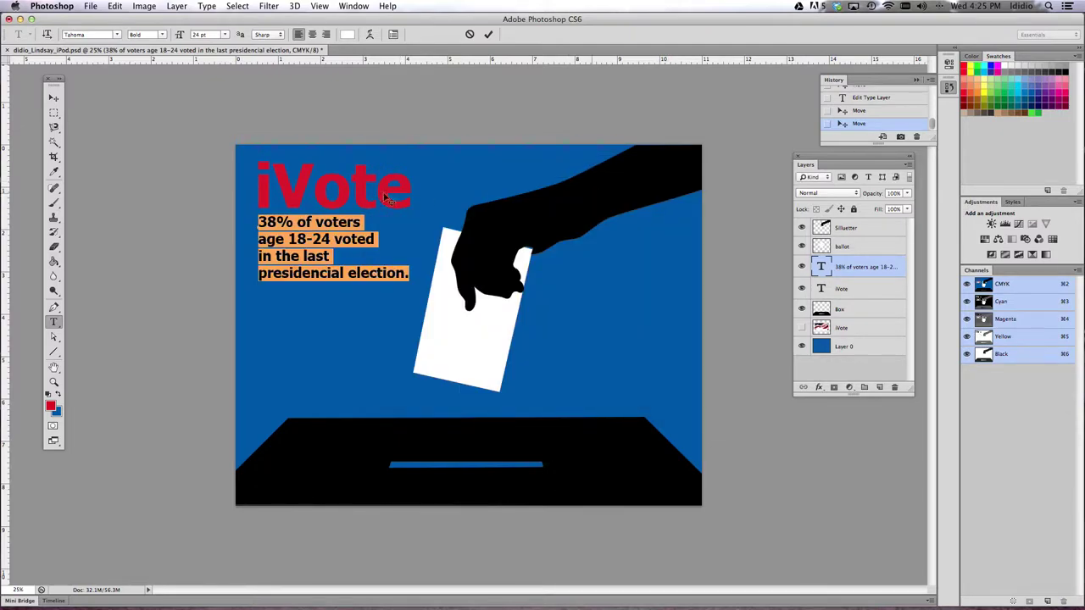
pyautogui.click(53, 98)
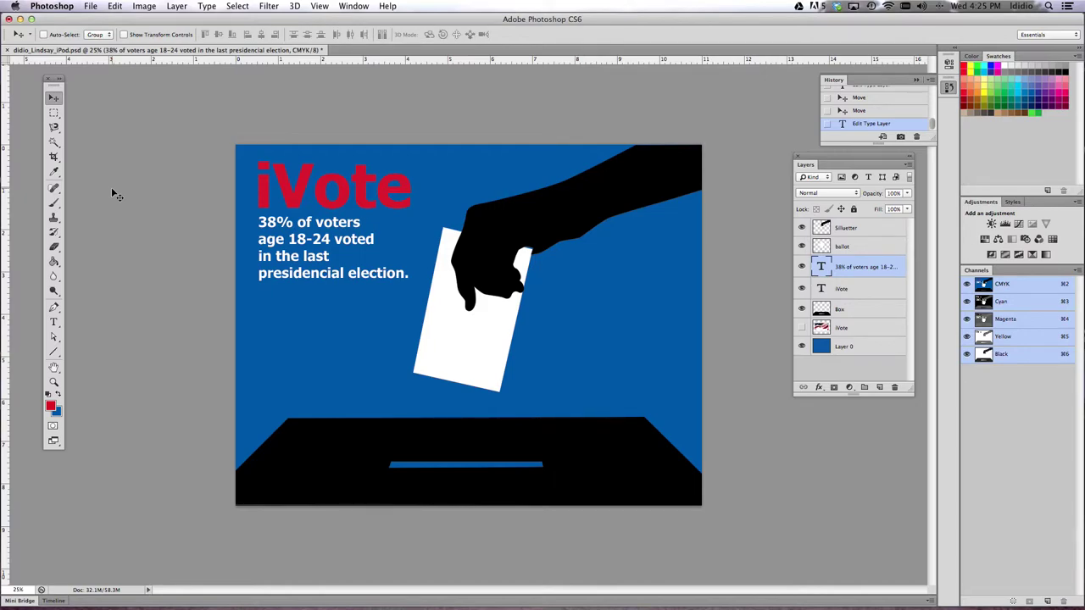
pyautogui.click(115, 7)
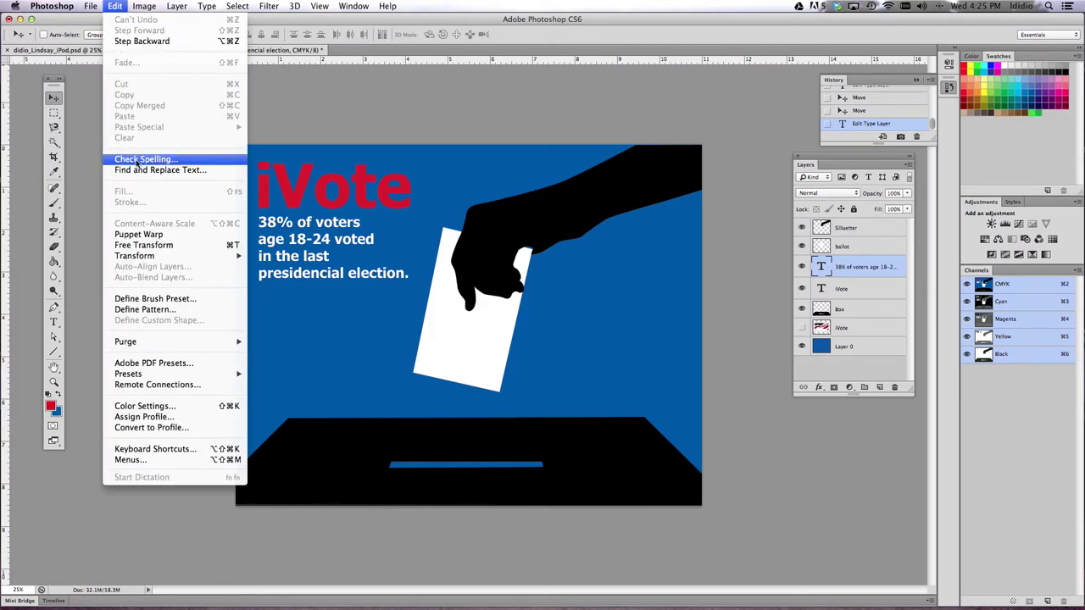
pyautogui.click(364, 88)
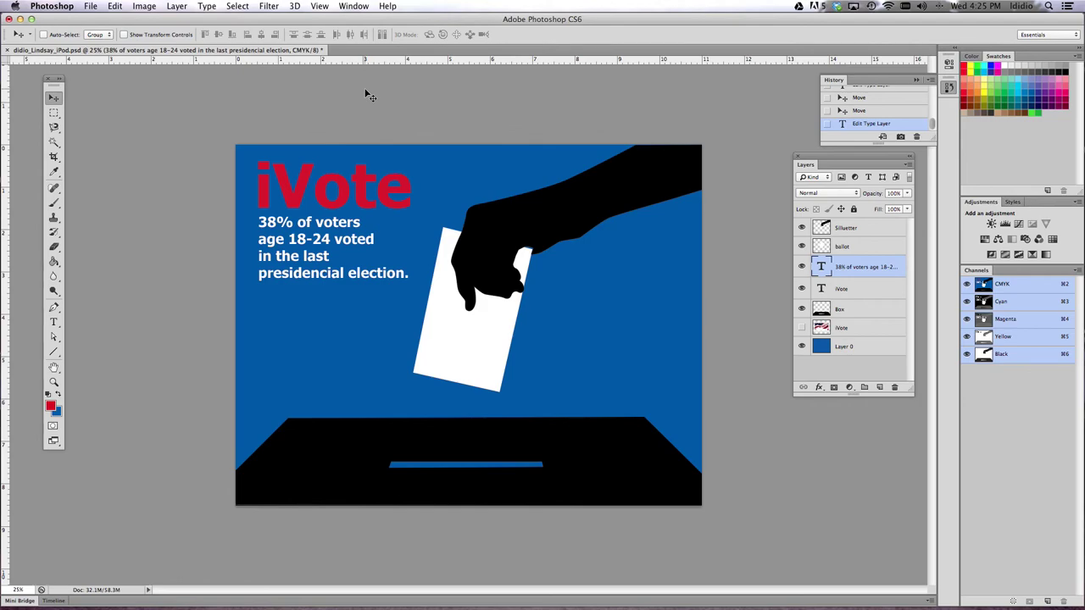